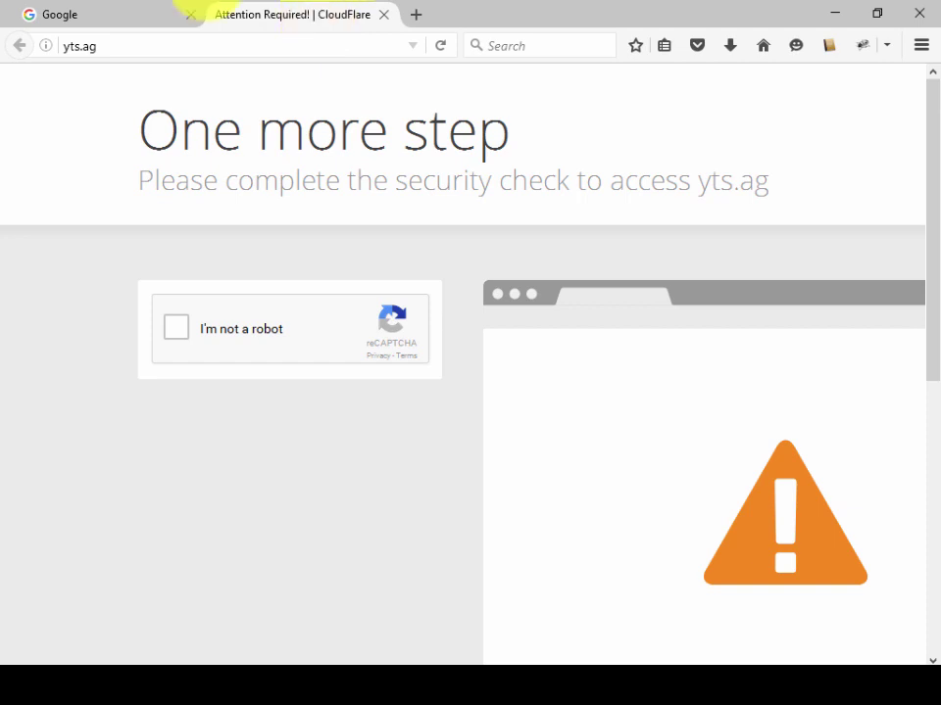
# Step: Switch from the yts.ag Cloudflare check to the Google homepage tab
pyautogui.click(84, 12)
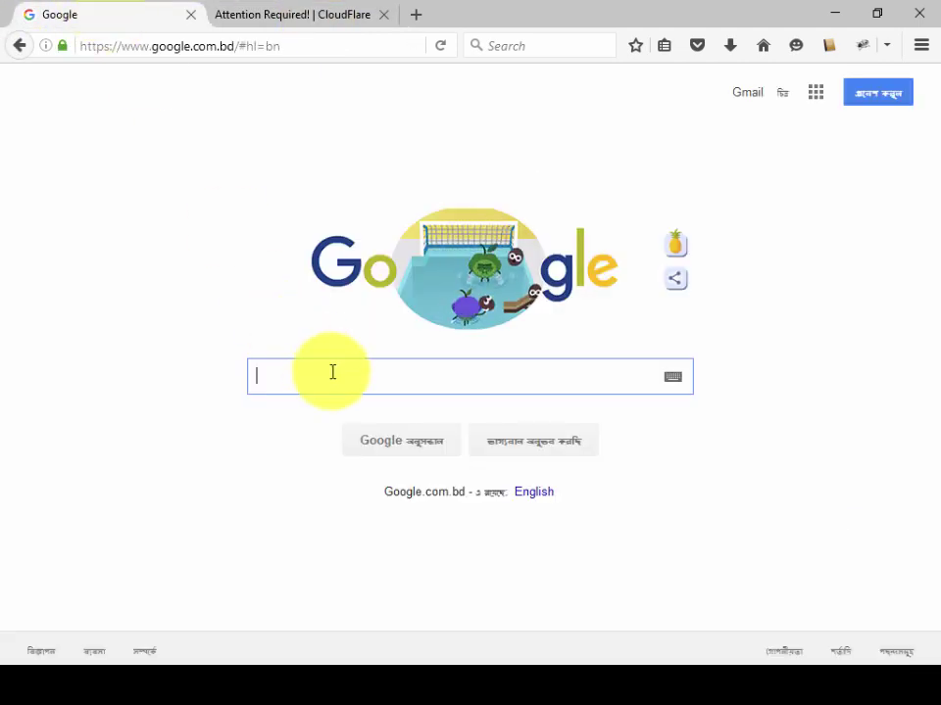
# Step: Search Google for 'project honeypot' and open the Project Honey Pot result in a new tab
pyautogui.write('pro')
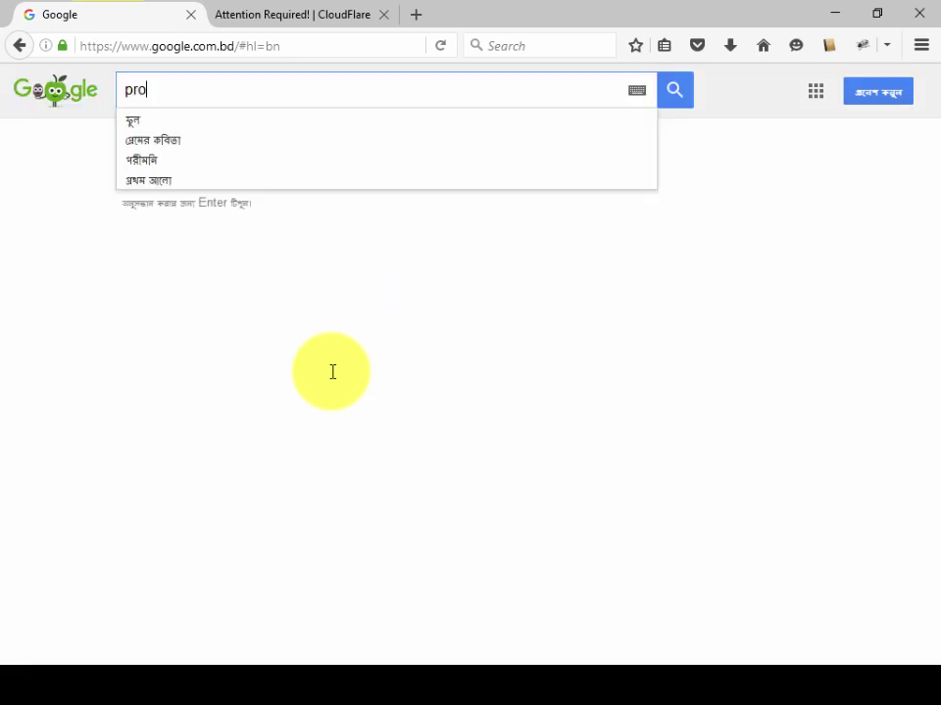
pyautogui.write('ject hony')
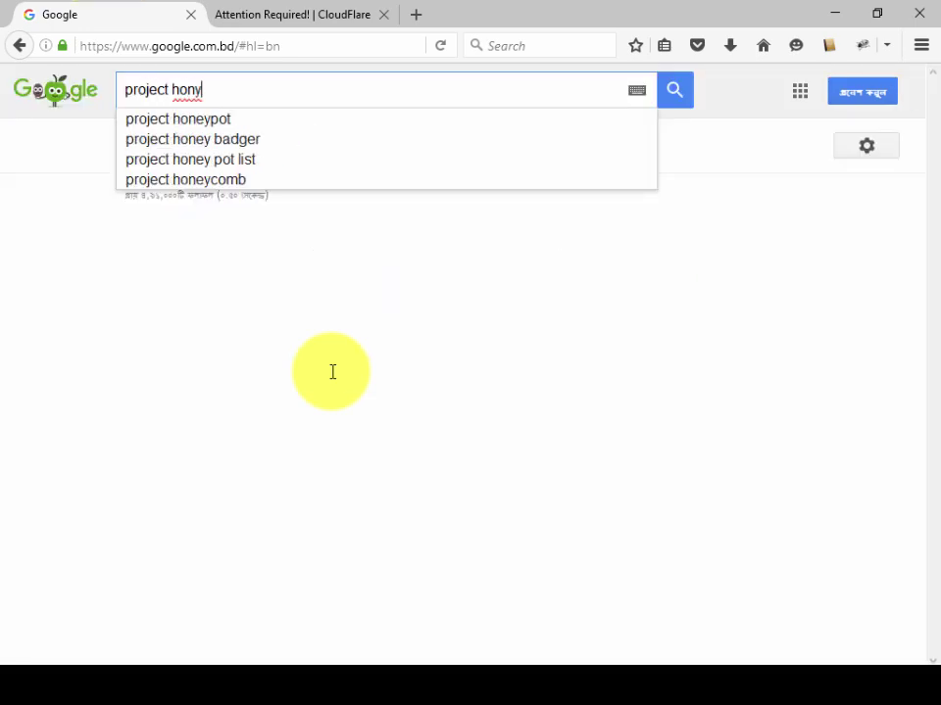
pyautogui.press('Down')
pyautogui.press('Return')
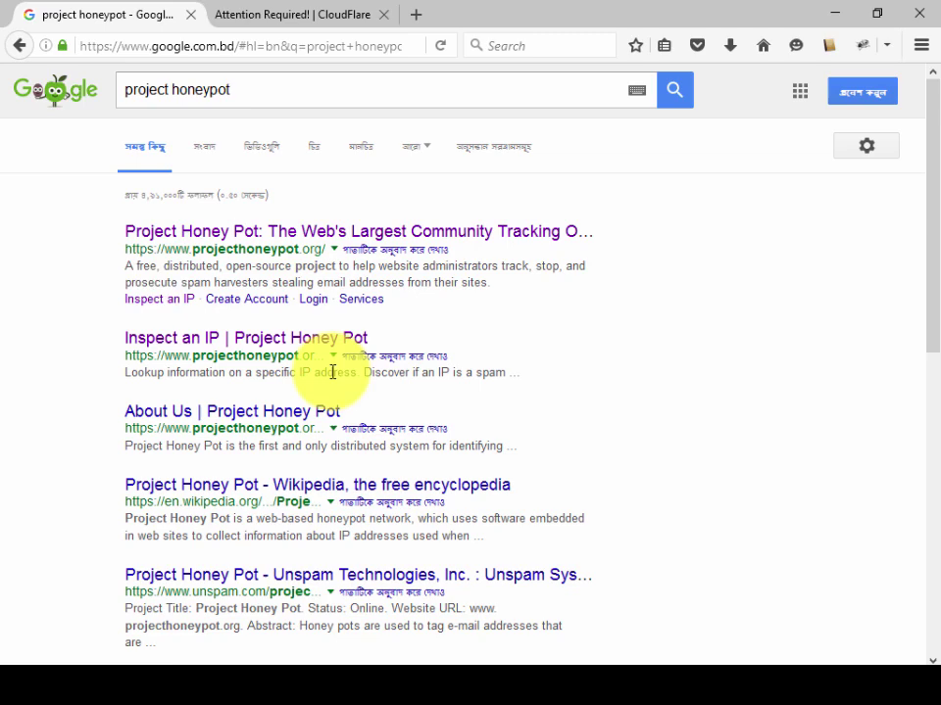
pyautogui.rightClick(203, 242)
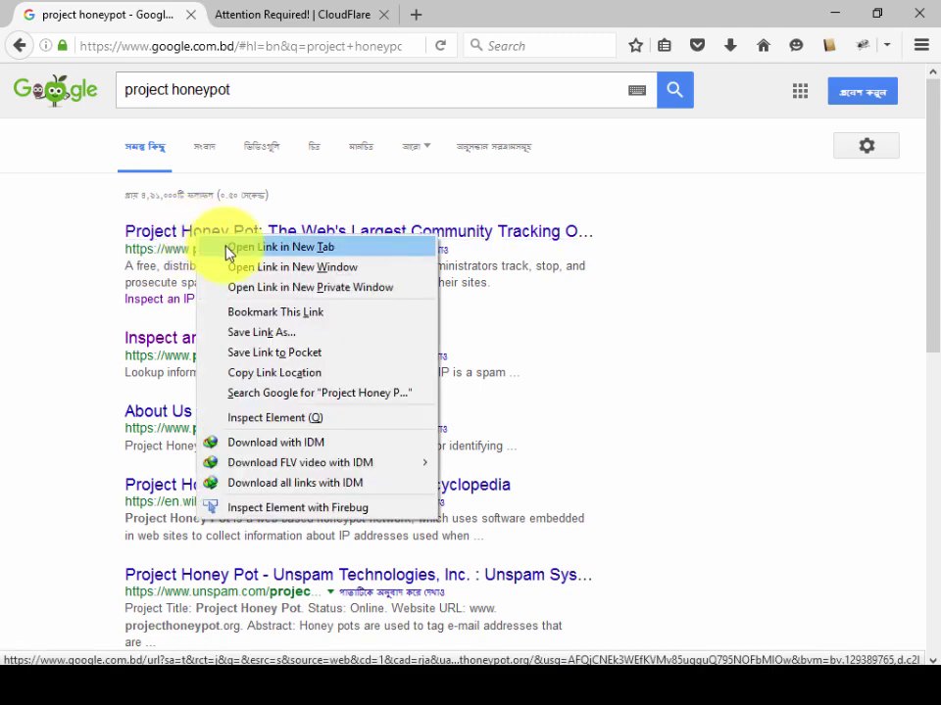
pyautogui.click(235, 246)
# Step: In the new Project Honey Pot tab, open IP Data > Lookup IP
pyautogui.click(278, 10)
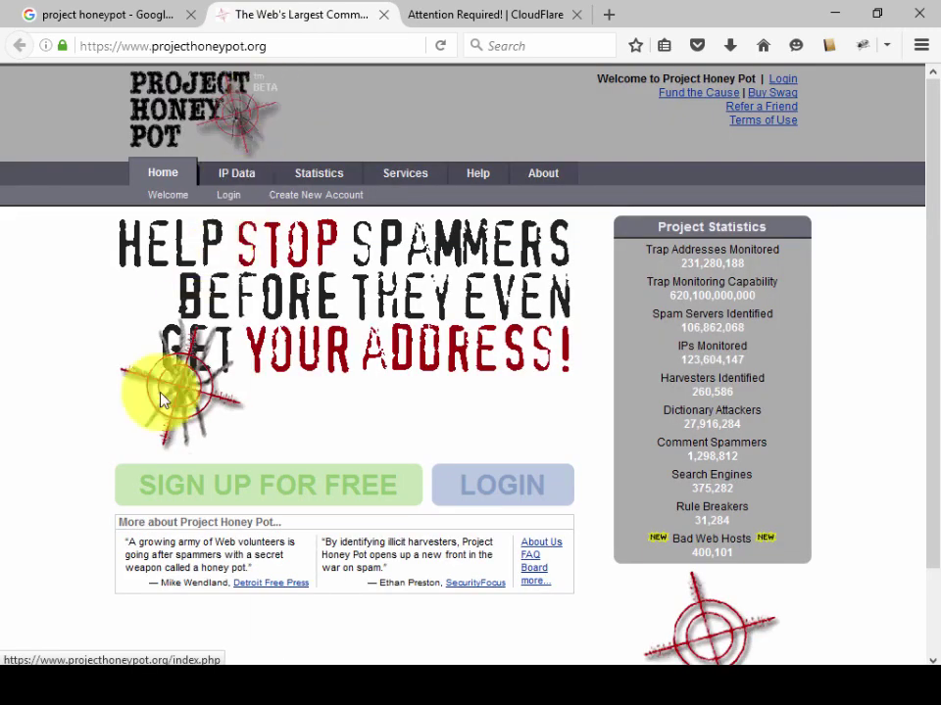
pyautogui.click(236, 174)
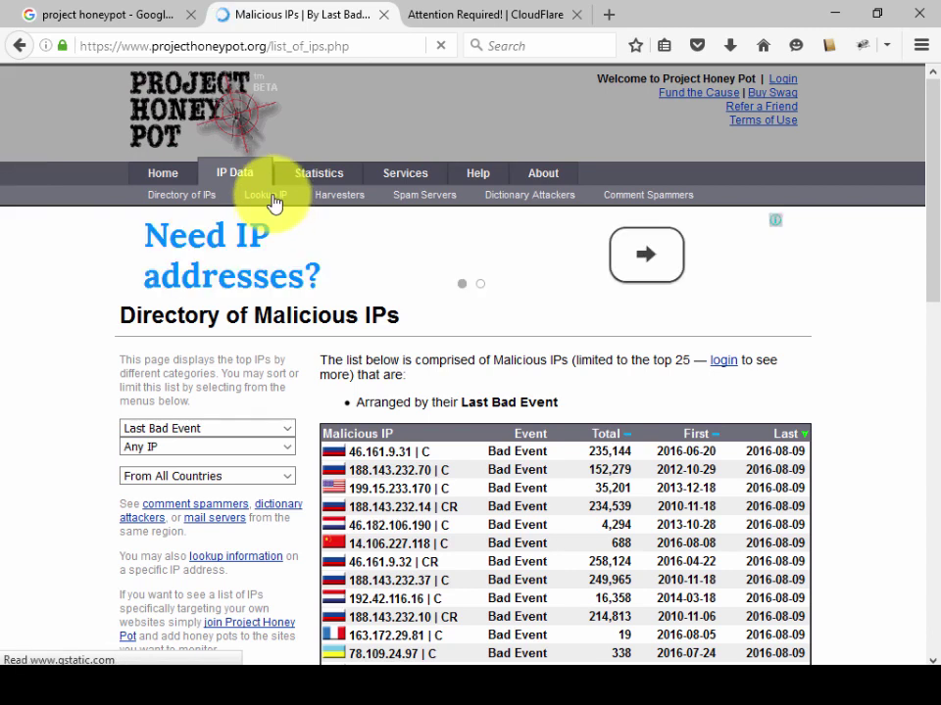
pyautogui.click(275, 201)
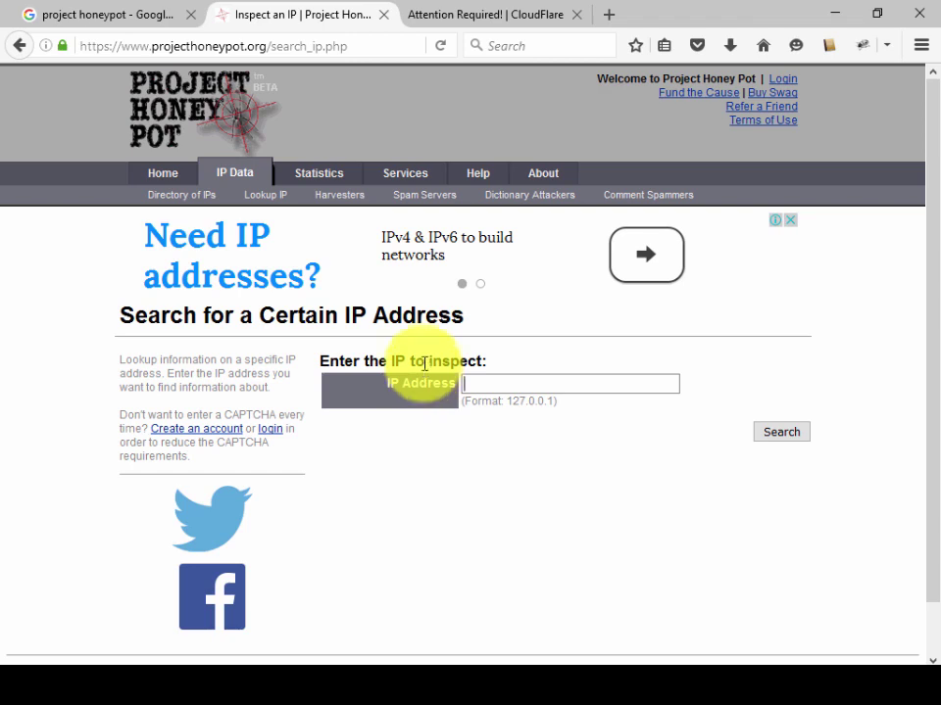
# Step: In a new tab, search Google for 'my ip address' and open whatismyipaddress.com
pyautogui.click(608, 14)
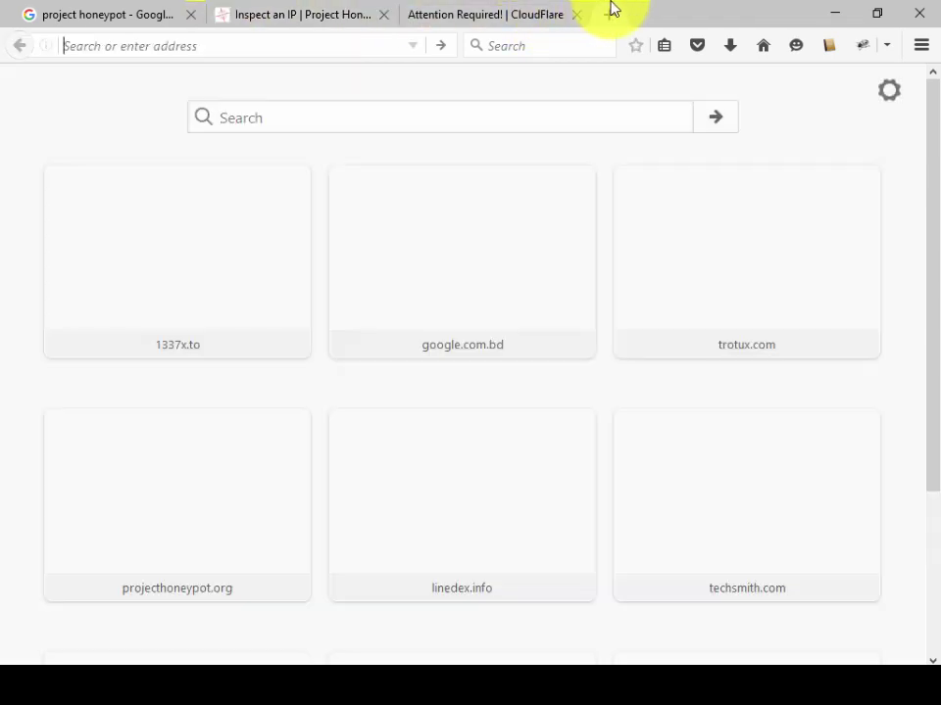
pyautogui.write('g')
pyautogui.press('Return')
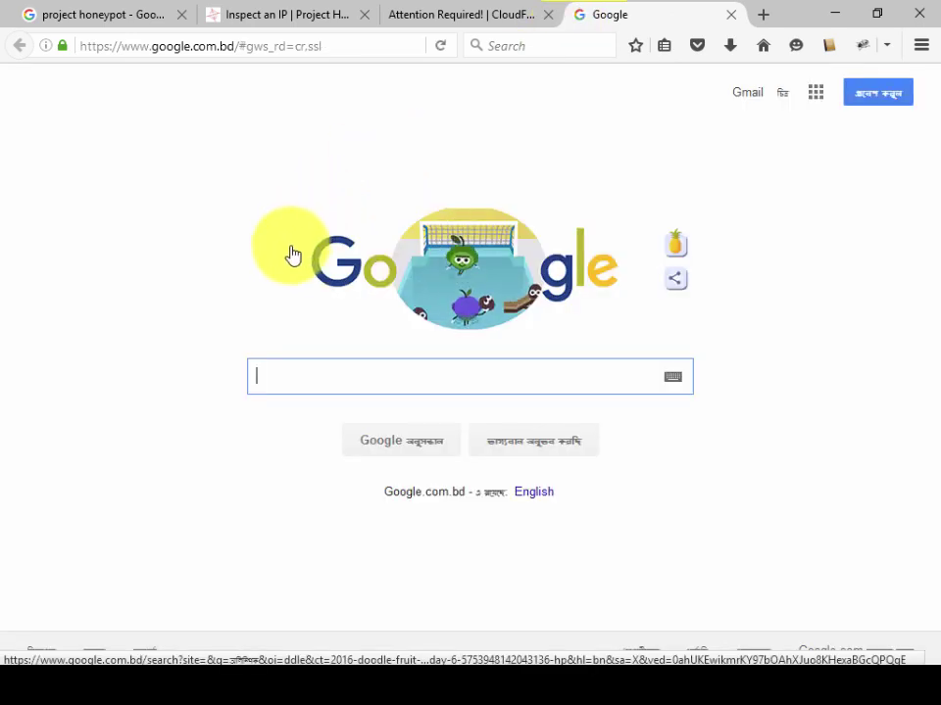
pyautogui.write('my ')
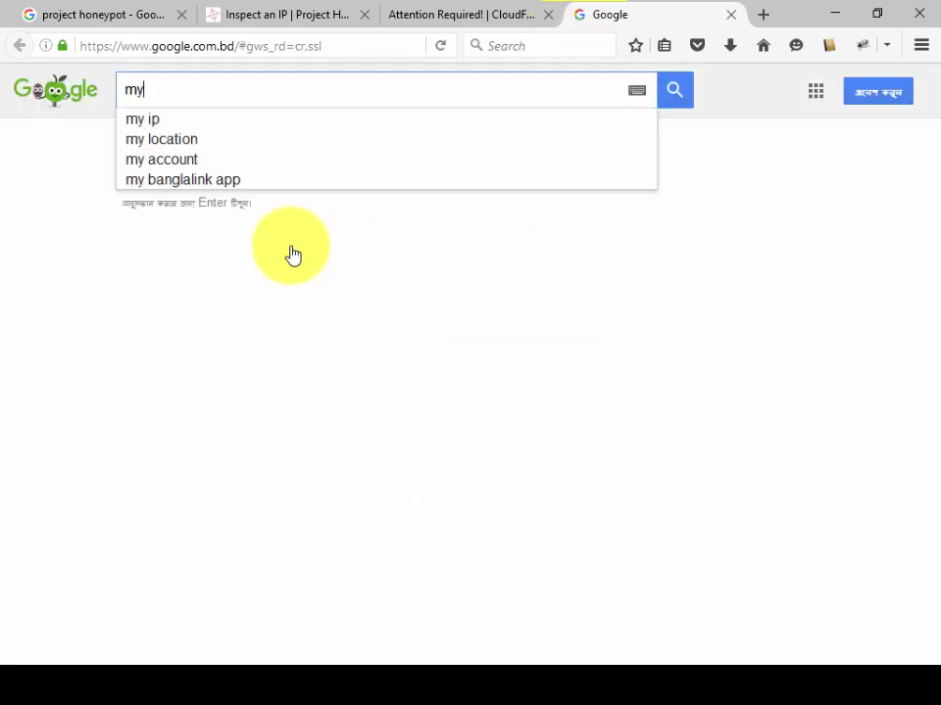
pyautogui.write('ip')
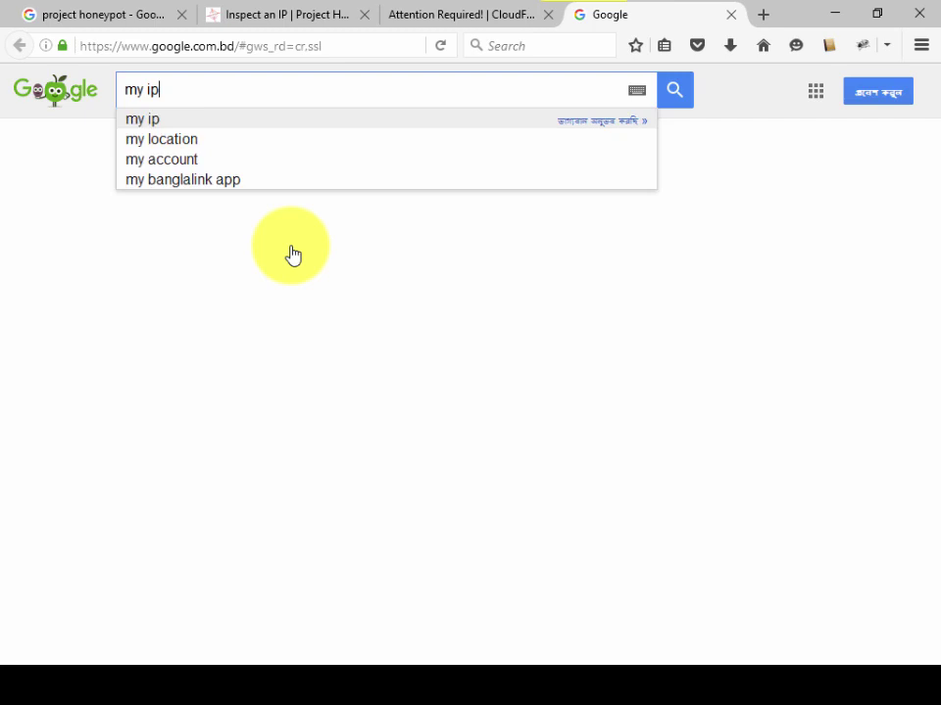
pyautogui.press('Return')
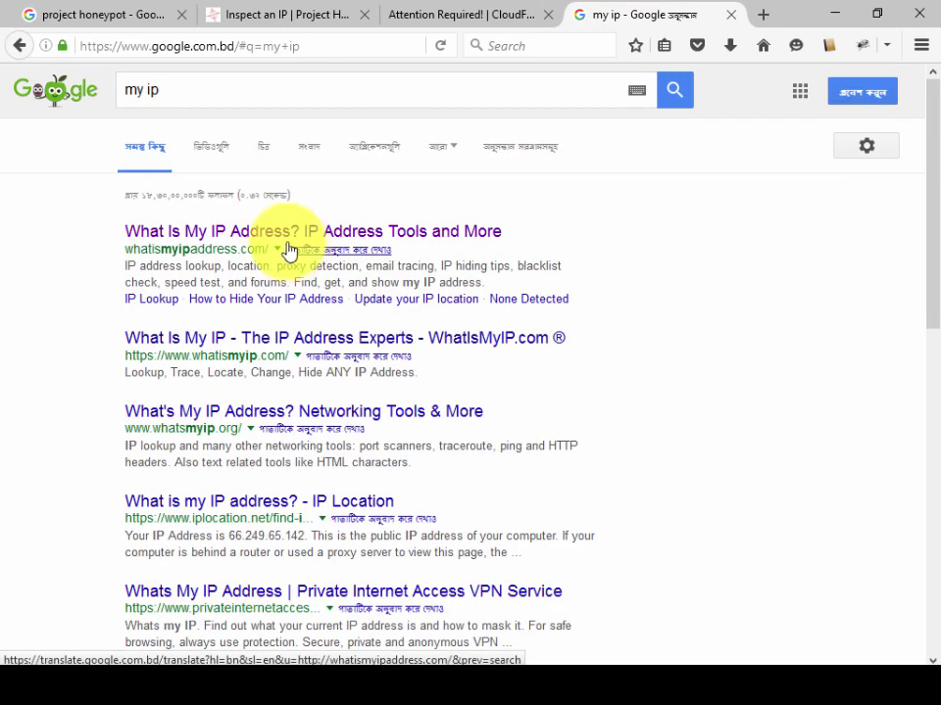
pyautogui.click(198, 89)
pyautogui.write('address')
pyautogui.press('Return')
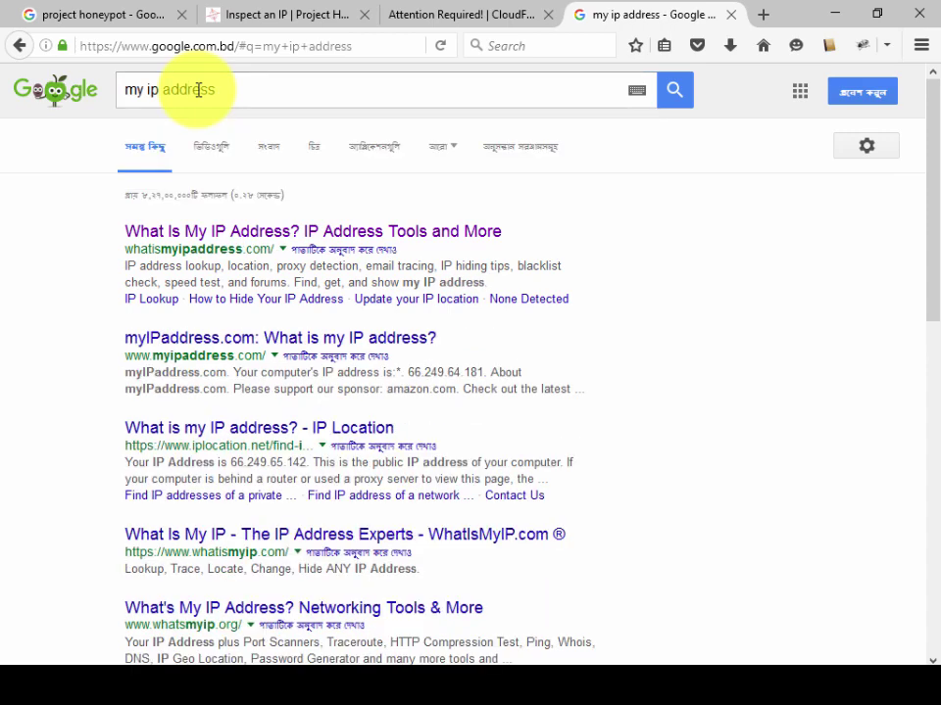
pyautogui.click(202, 233)
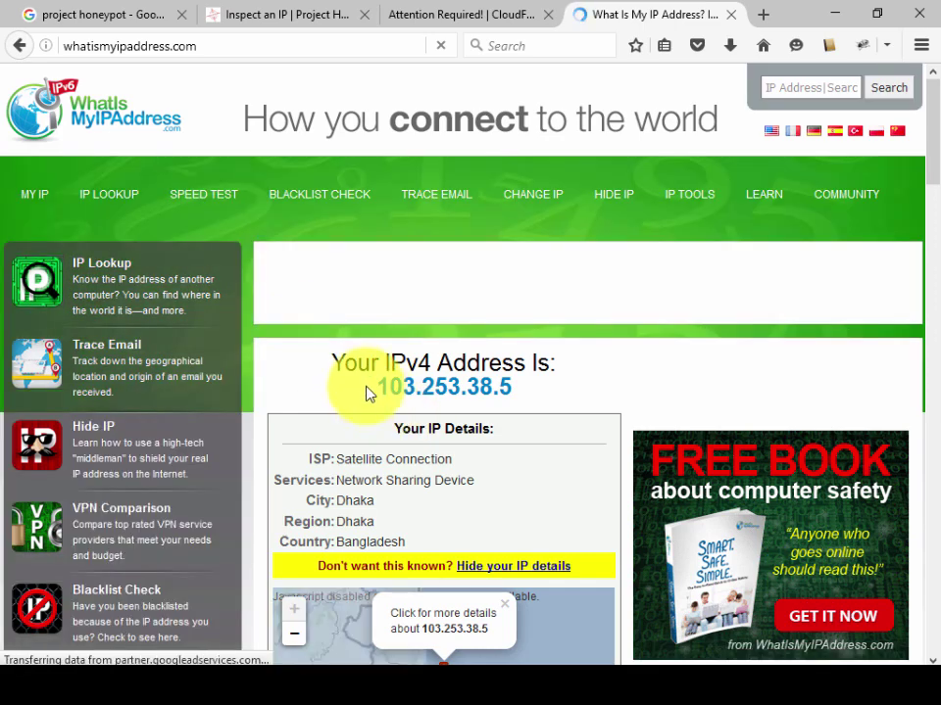
# Step: Copy the displayed public IPv4 address and return to the Project Honey Pot tab
pyautogui.moveTo(375, 391); pyautogui.dragTo(498, 391)
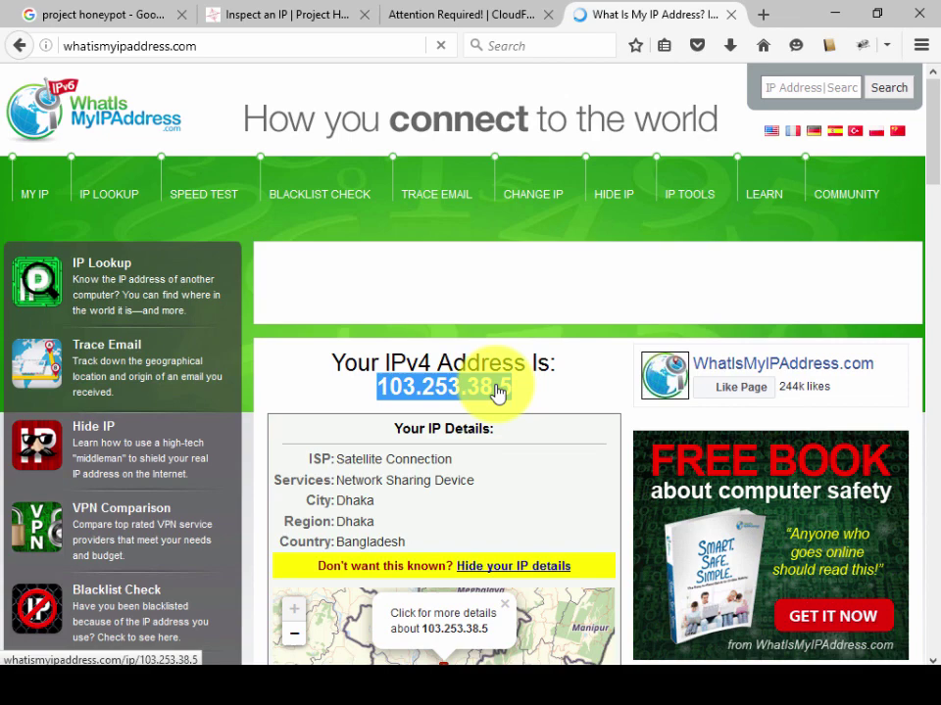
pyautogui.rightClick(498, 391)
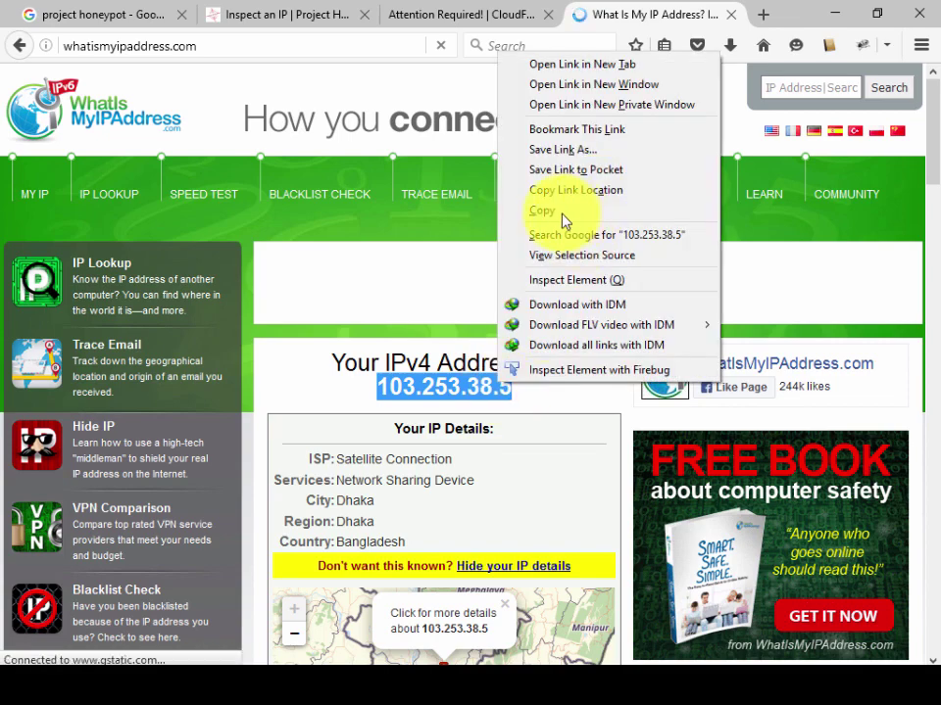
pyautogui.click(556, 213)
pyautogui.click(430, 12)
# Step: Paste the copied IP into the IP Address field and run the Inspector lookup
pyautogui.click(310, 11)
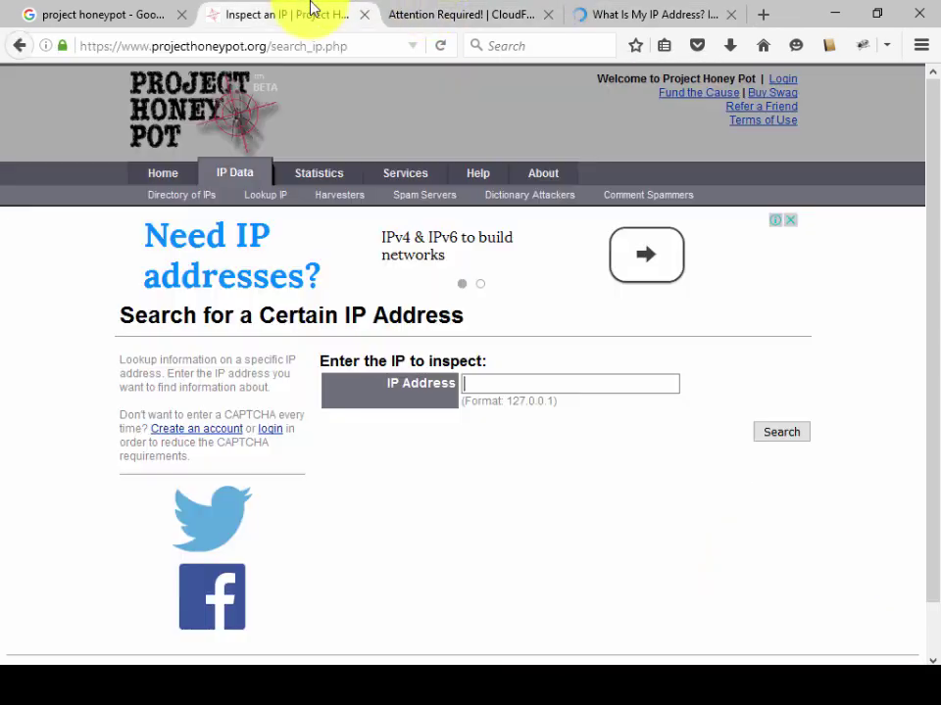
pyautogui.click(487, 386)
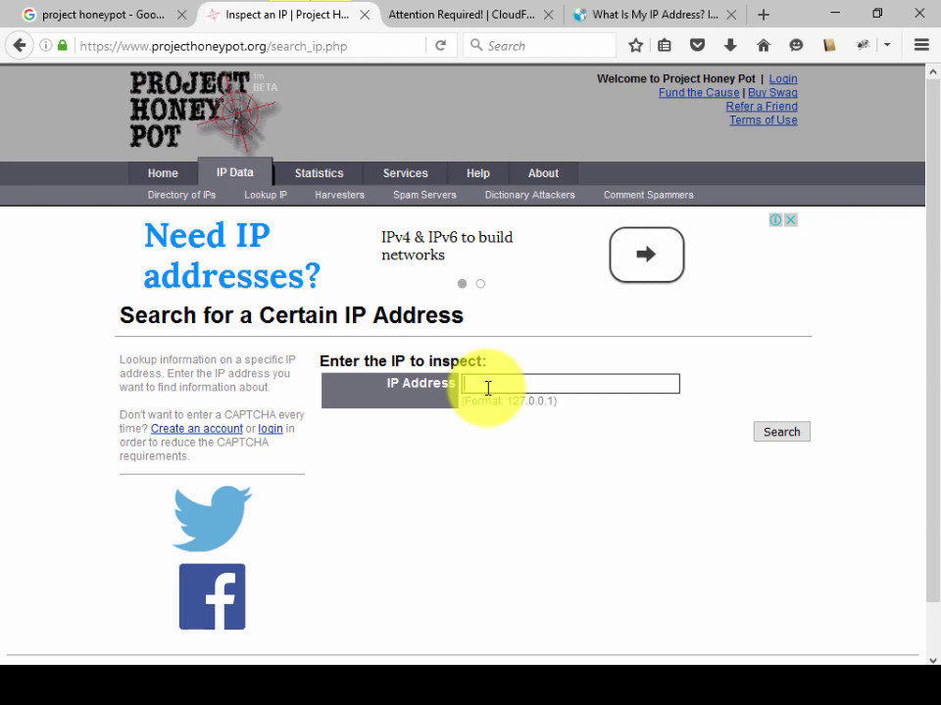
pyautogui.rightClick(487, 389)
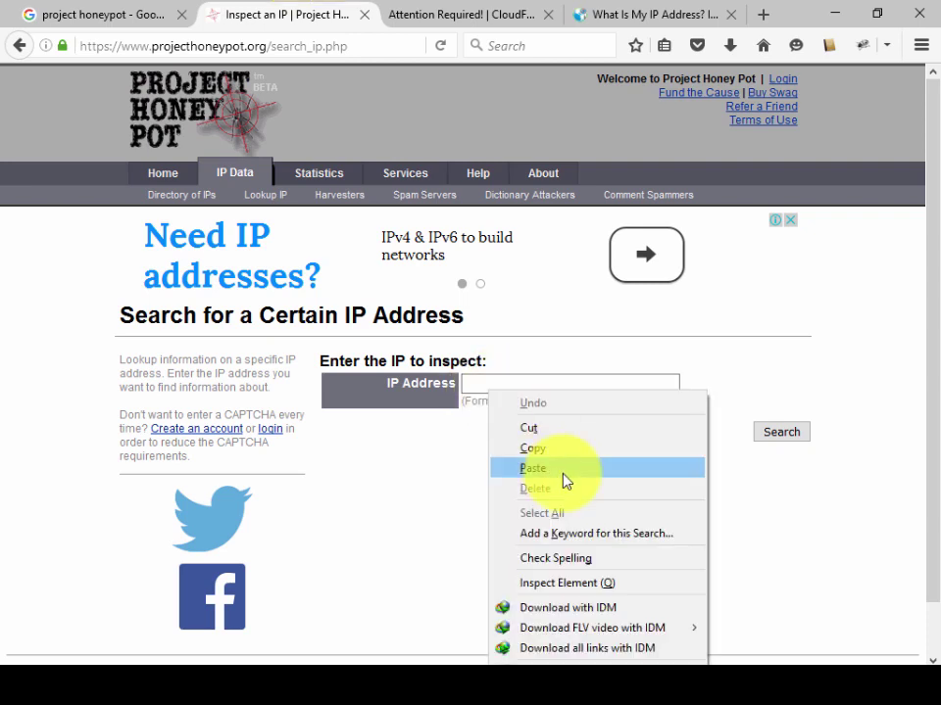
pyautogui.click(563, 480)
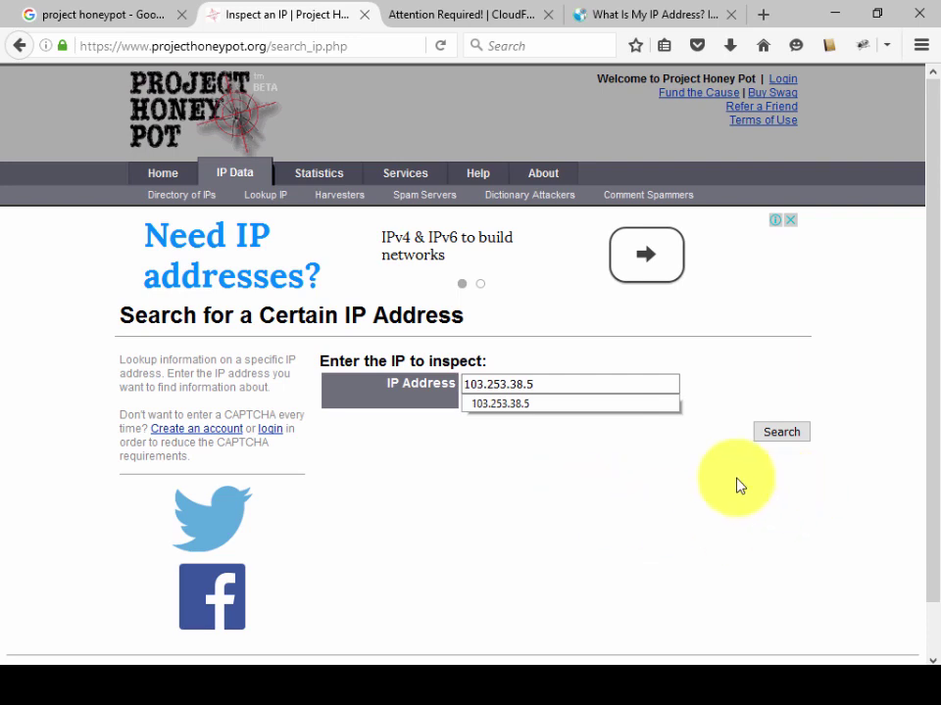
pyautogui.click(766, 441)
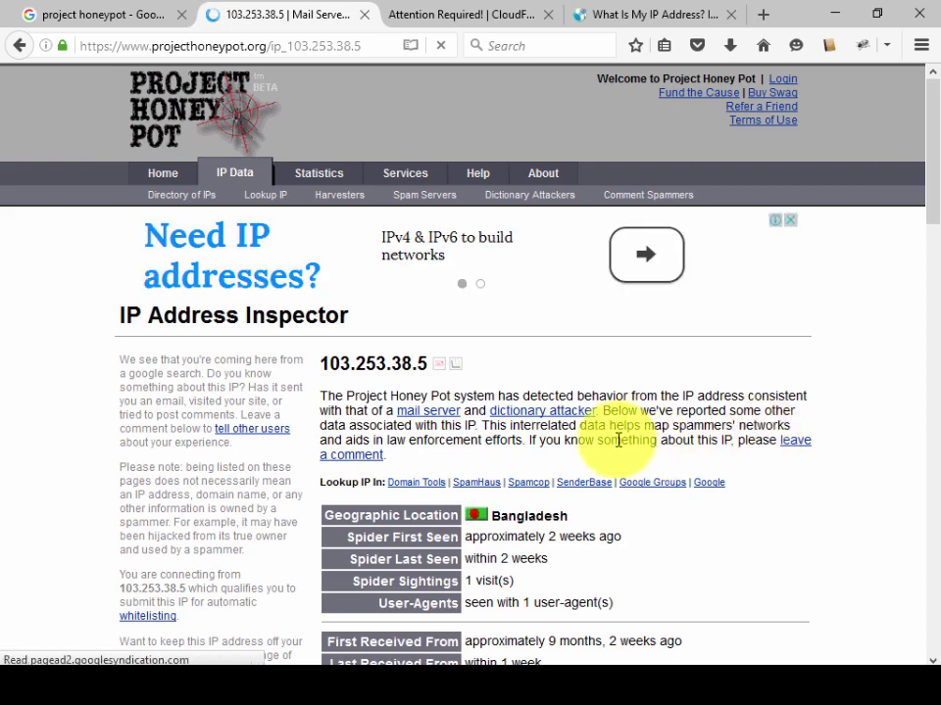
pyautogui.scroll(-4, 672, 462)
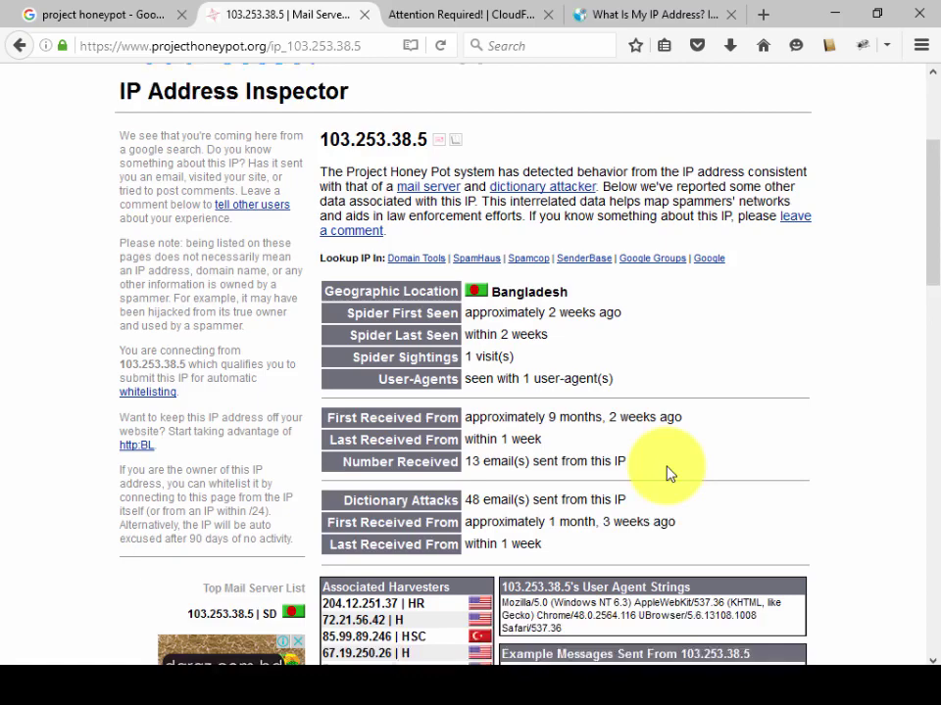
pyautogui.scroll(3, 657, 483)
pyautogui.scroll(2, 627, 470)
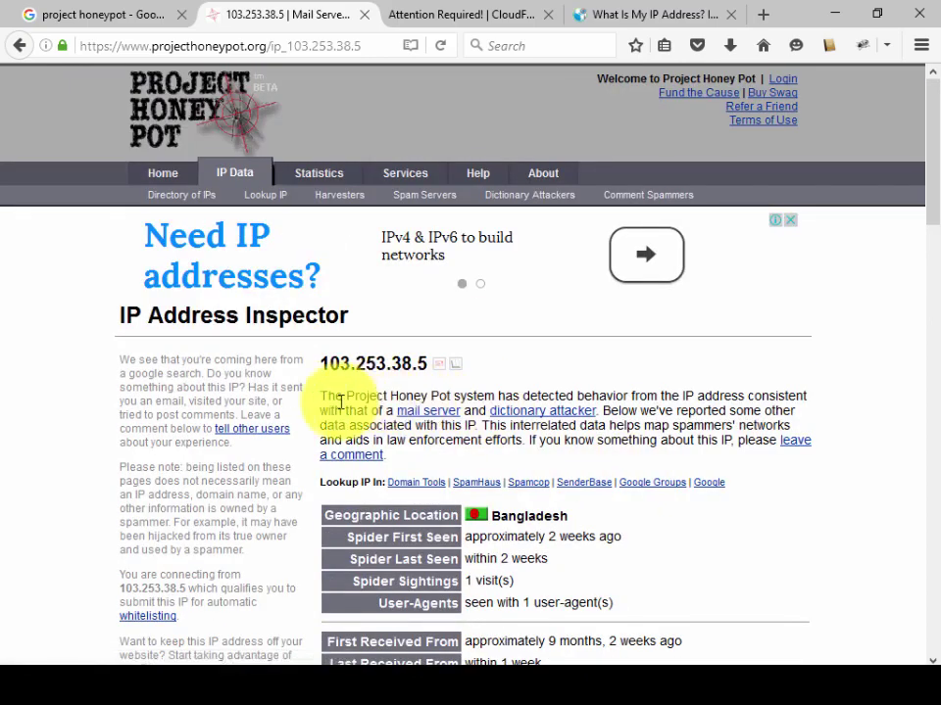
pyautogui.scroll(-4, 336, 340)
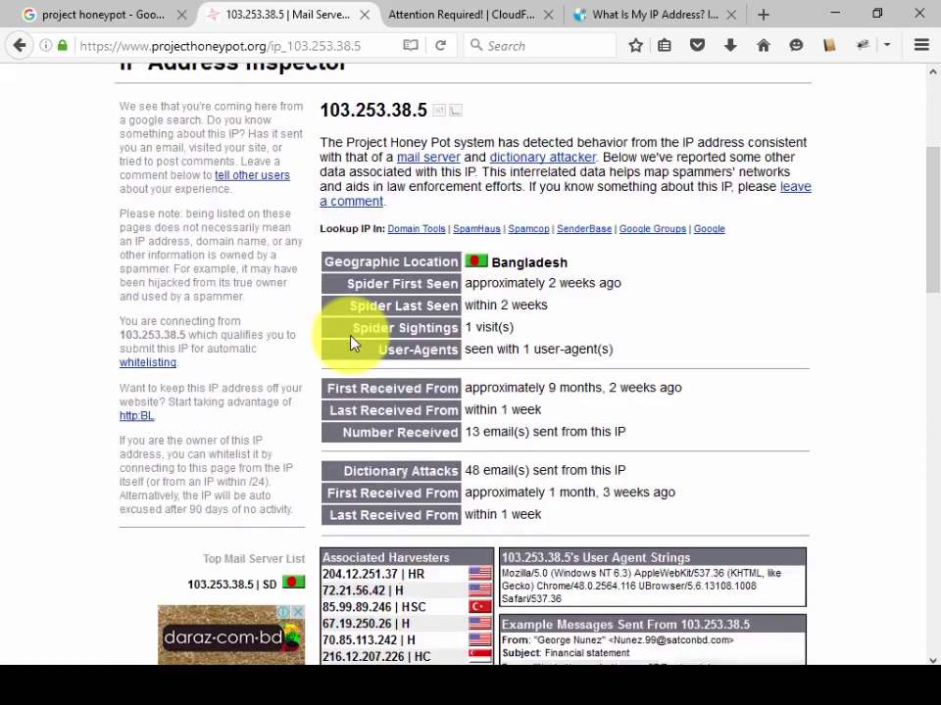
pyautogui.scroll(2, 679, 384)
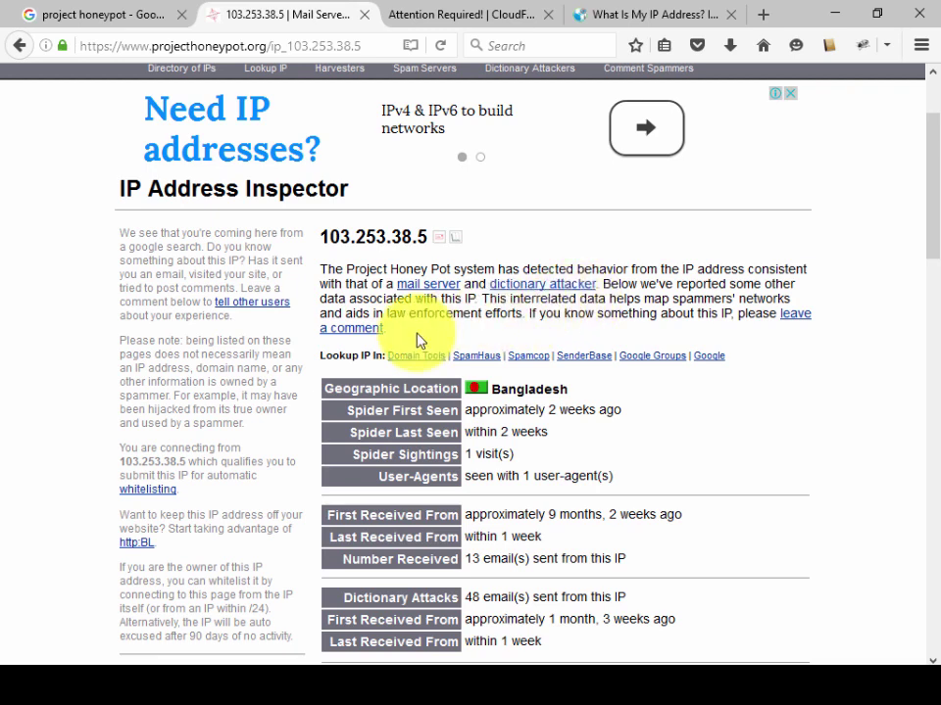
# Step: Open the whitelisting form for your IP and enter your e-mail address in Your Email
pyautogui.click(151, 499)
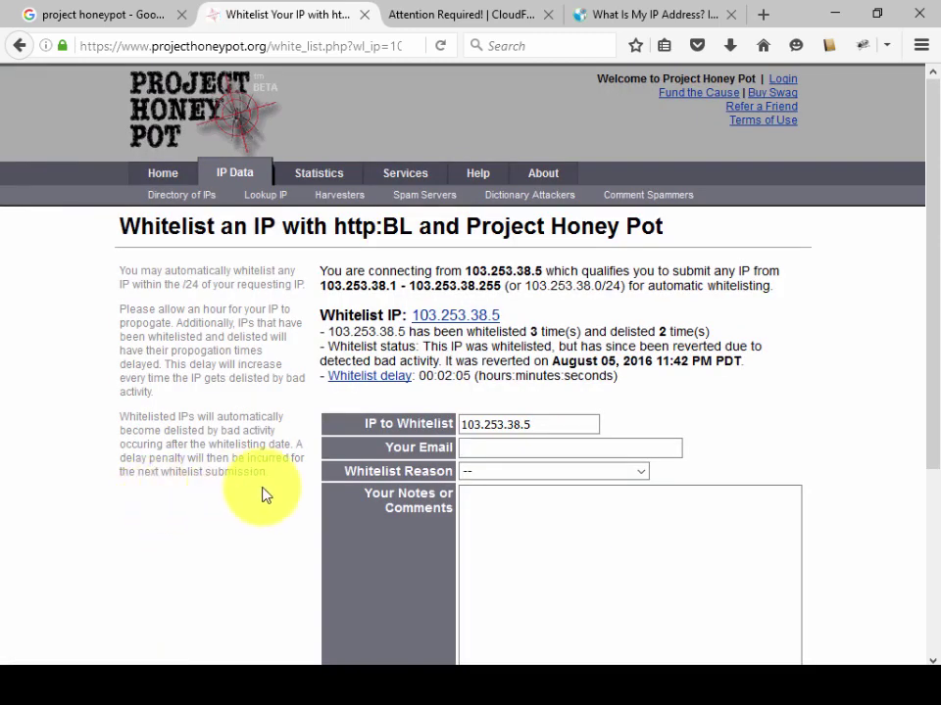
pyautogui.scroll(-3, 288, 493)
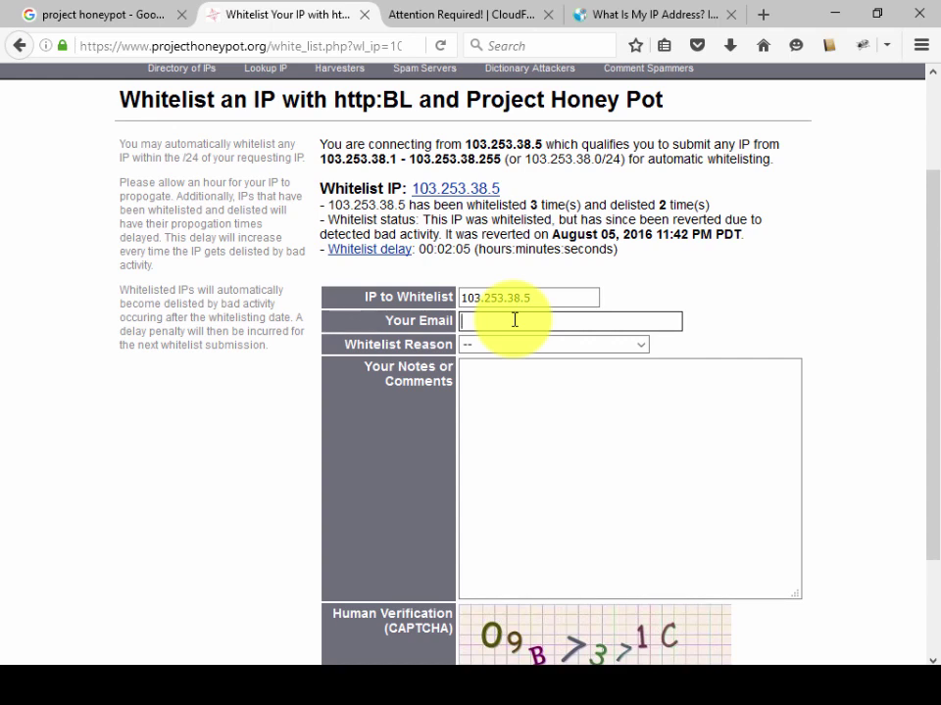
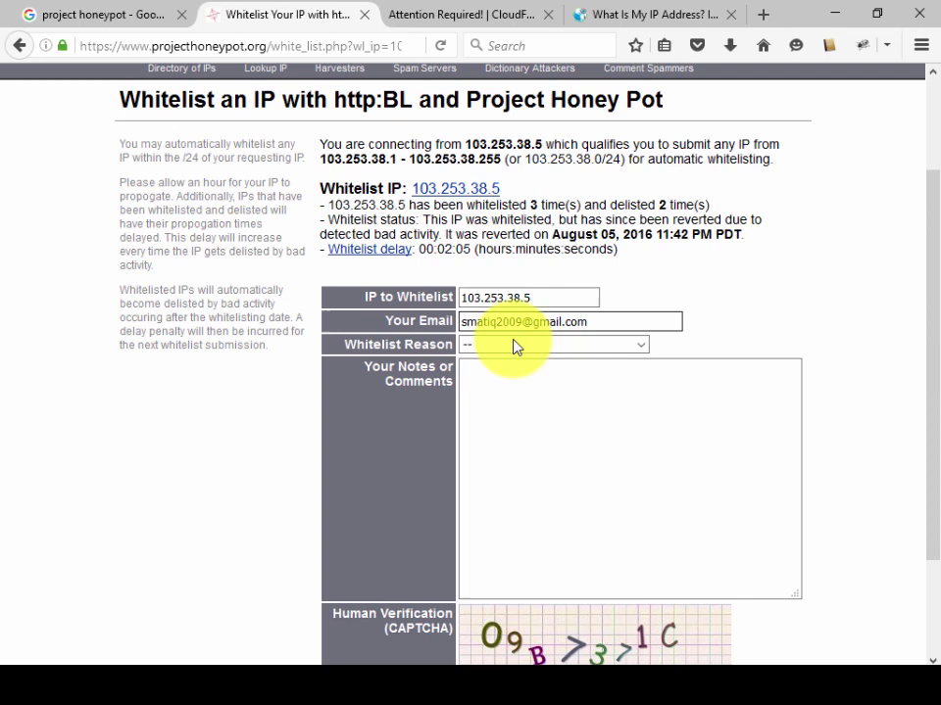
pyautogui.press('Tab')
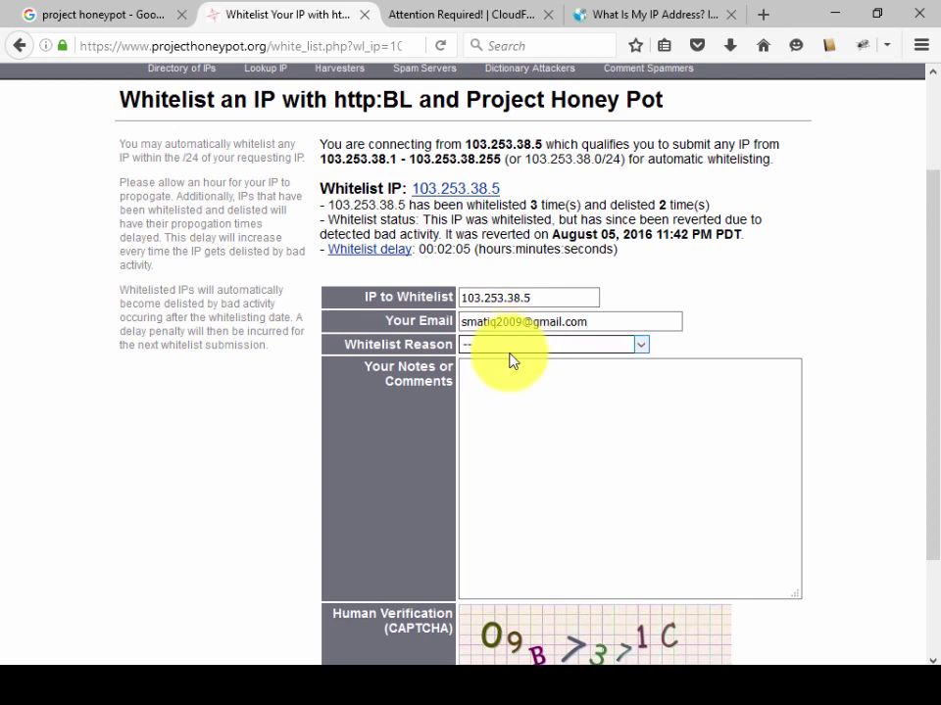
# Step: Choose Mistaken Listing as the reason and add the note 'Solve black listed ip problem.'
pyautogui.click(509, 351)
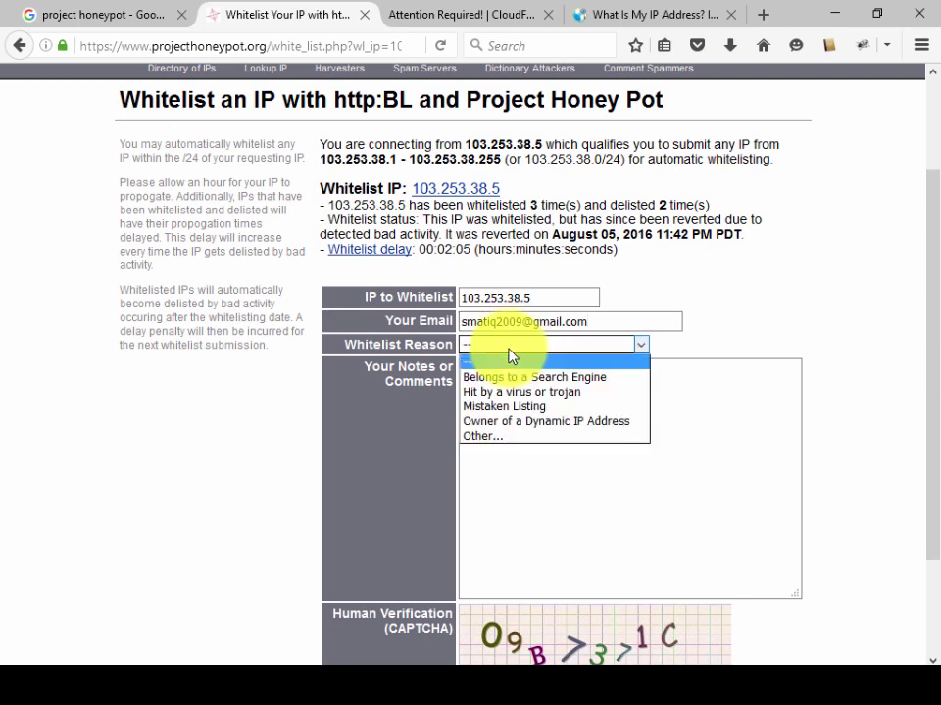
pyautogui.click(521, 408)
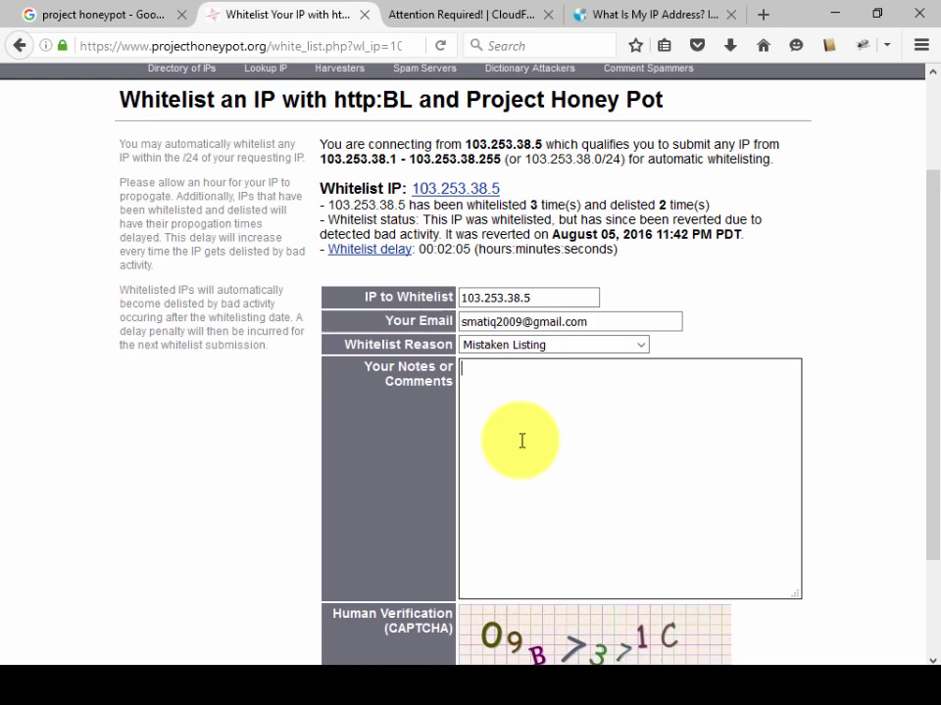
pyautogui.write('Solve balck')
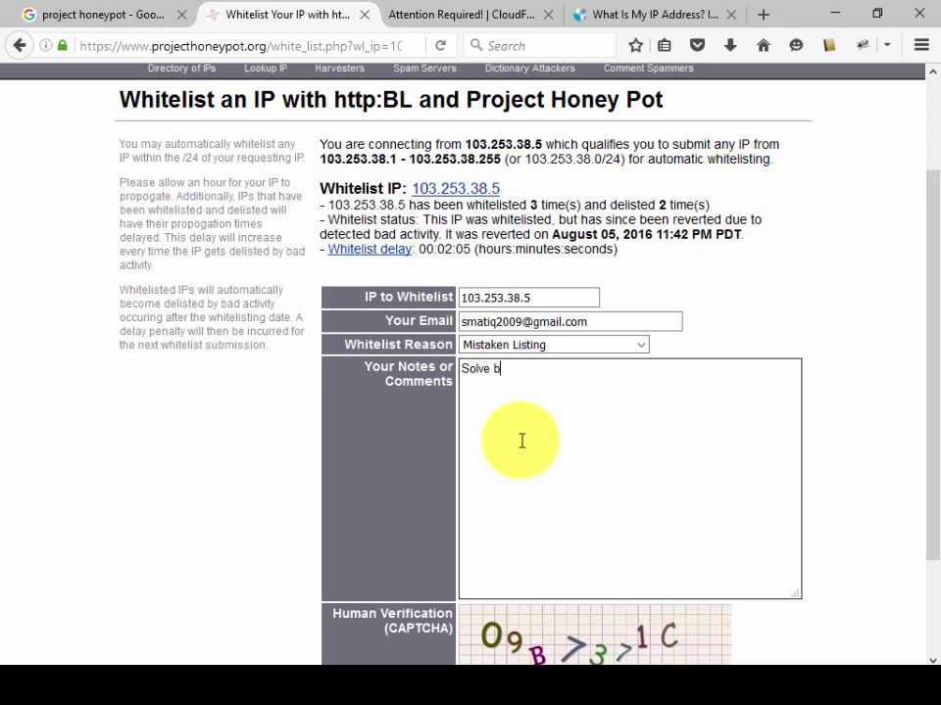
pyautogui.press('BackSpace')
pyautogui.press('BackSpace')
pyautogui.press('BackSpace')
pyautogui.press('BackSpace')
pyautogui.write('la')
pyautogui.press('BackSpace')
pyautogui.write('c')
pyautogui.press('BackSpace')
pyautogui.write('ack listed')
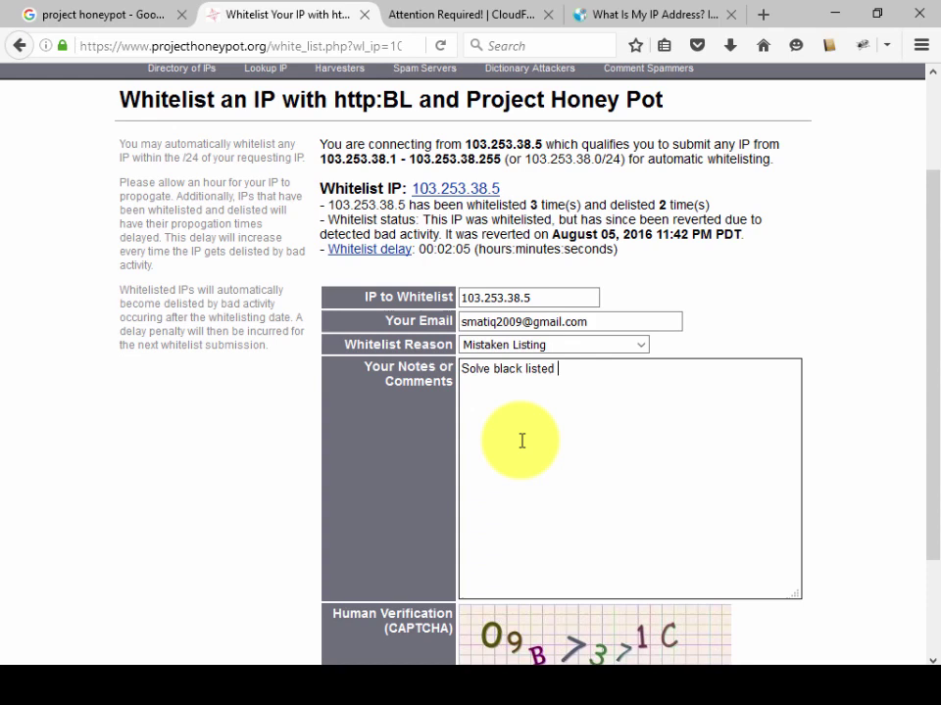
pyautogui.write('ip problem.')
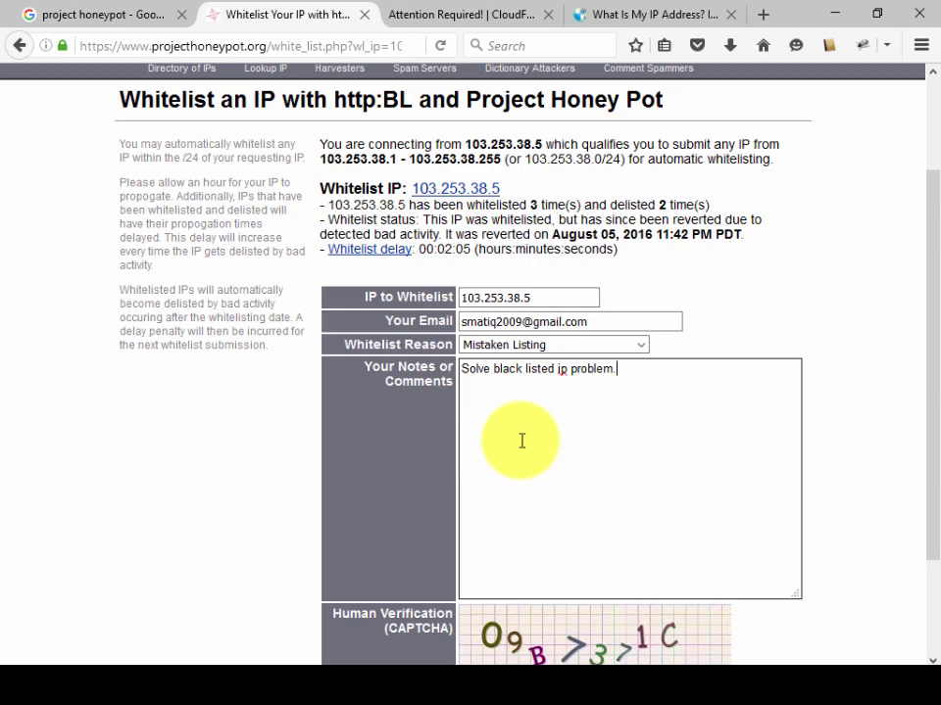
pyautogui.scroll(-3, 503, 449)
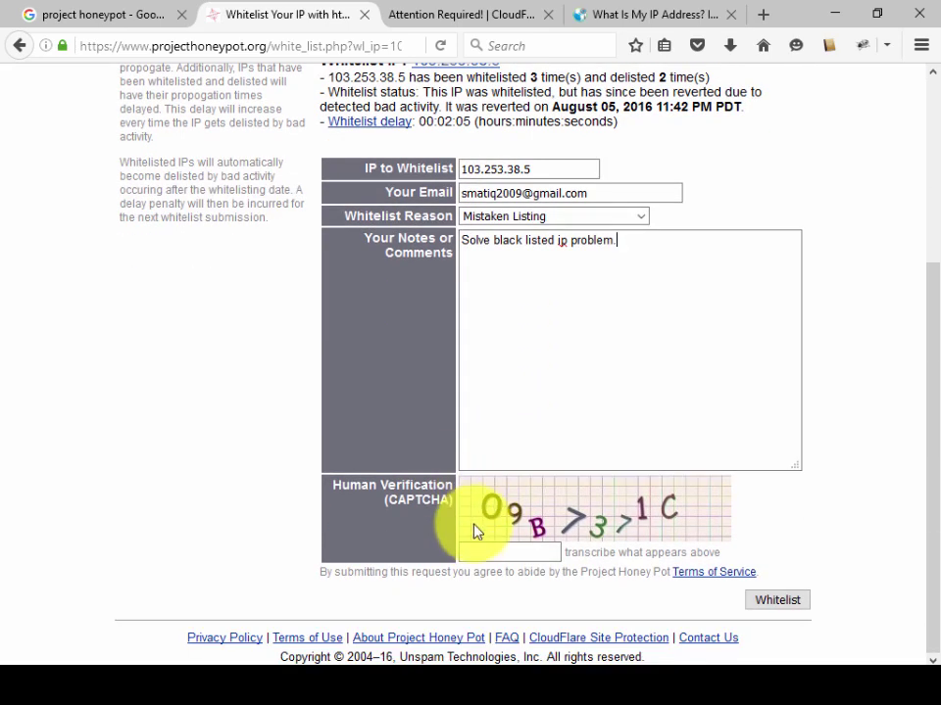
# Step: Type the displayed CAPTCHA characters and submit the whitelist request
pyautogui.click(480, 552)
pyautogui.write('0')
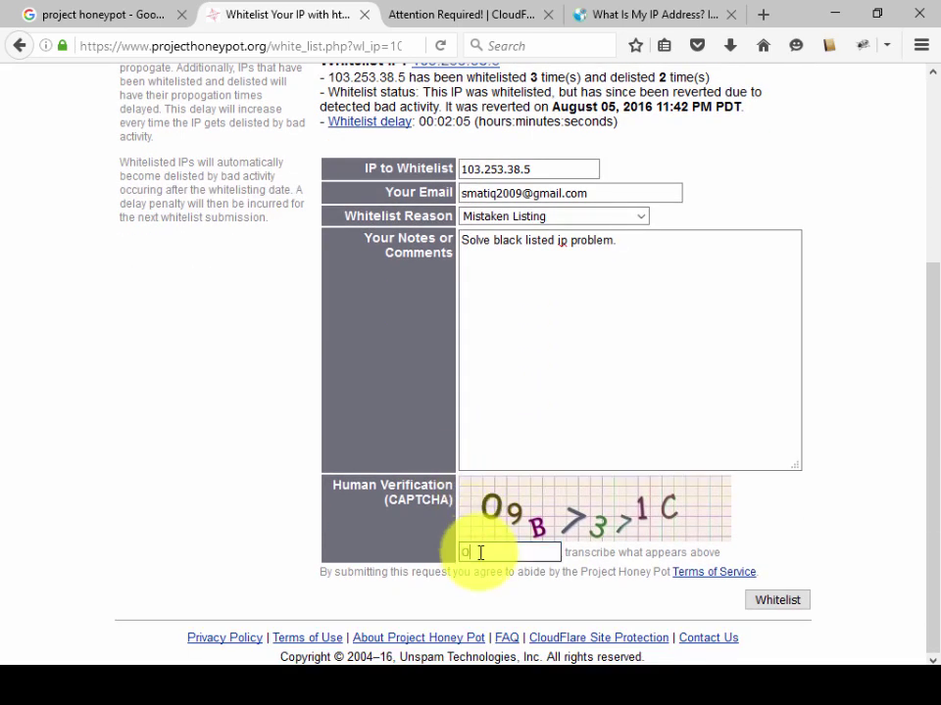
pyautogui.write('9B>3>1C')
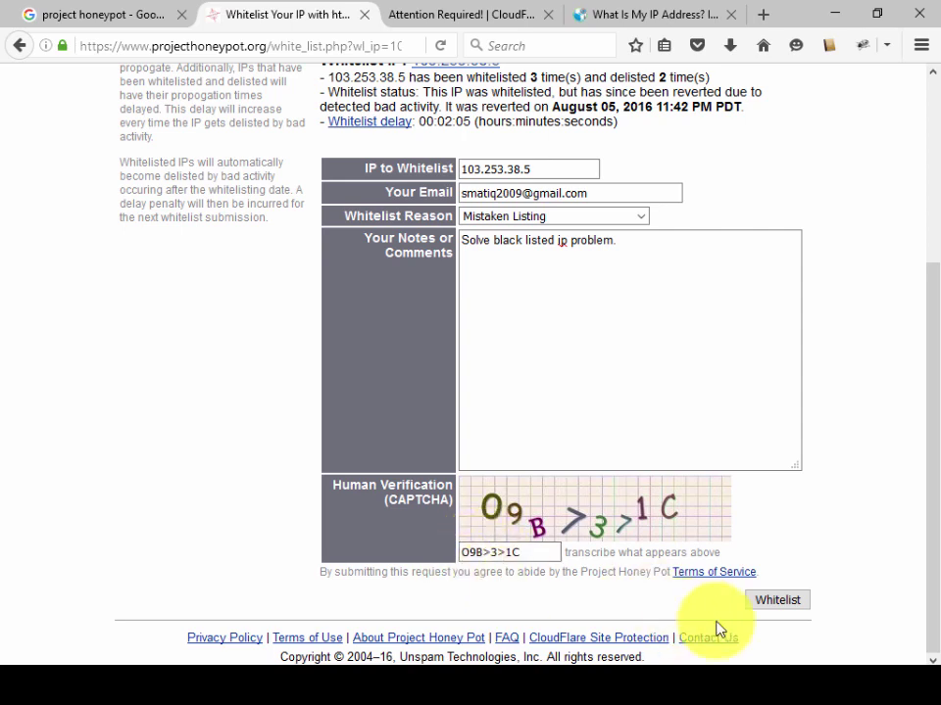
pyautogui.click(788, 611)
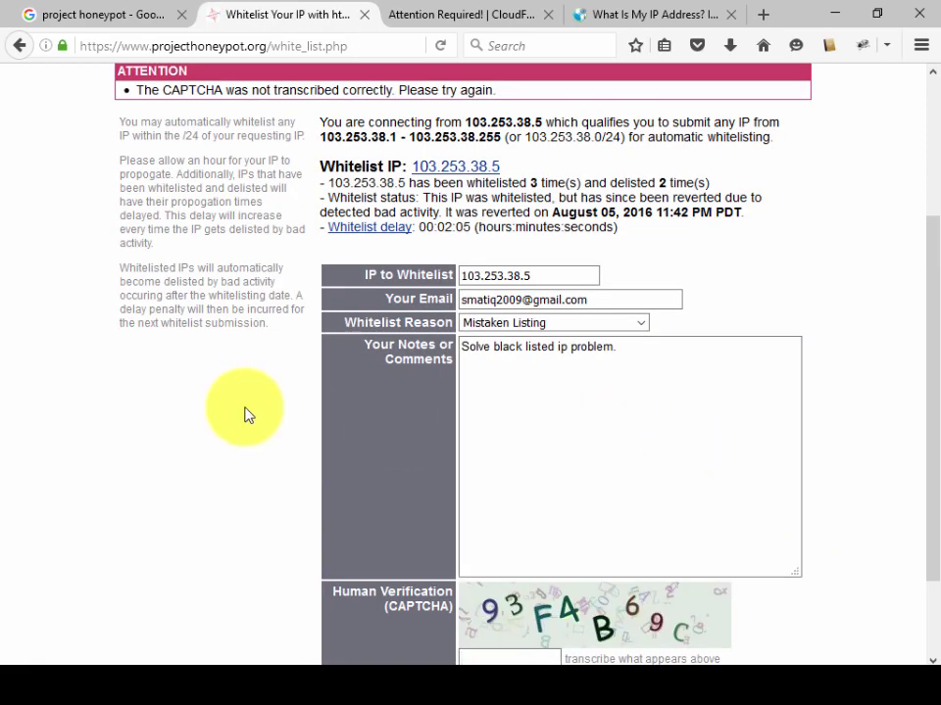
# Step: Enter the new CAPTCHA characters and resubmit the whitelist request
pyautogui.scroll(3, 241, 412)
pyautogui.scroll(-5, 263, 406)
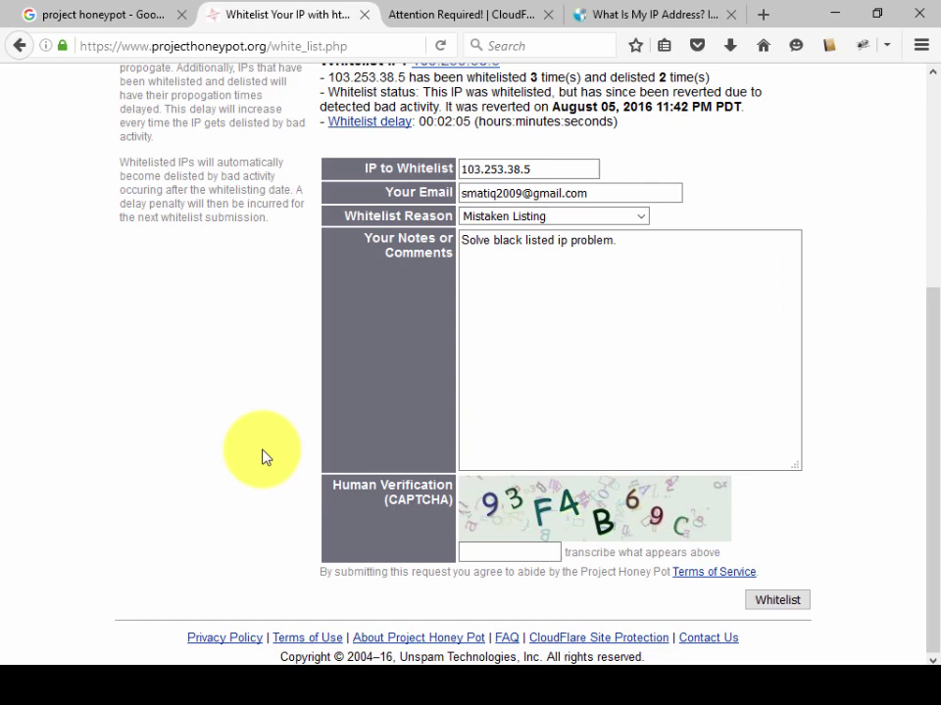
pyautogui.write('9')
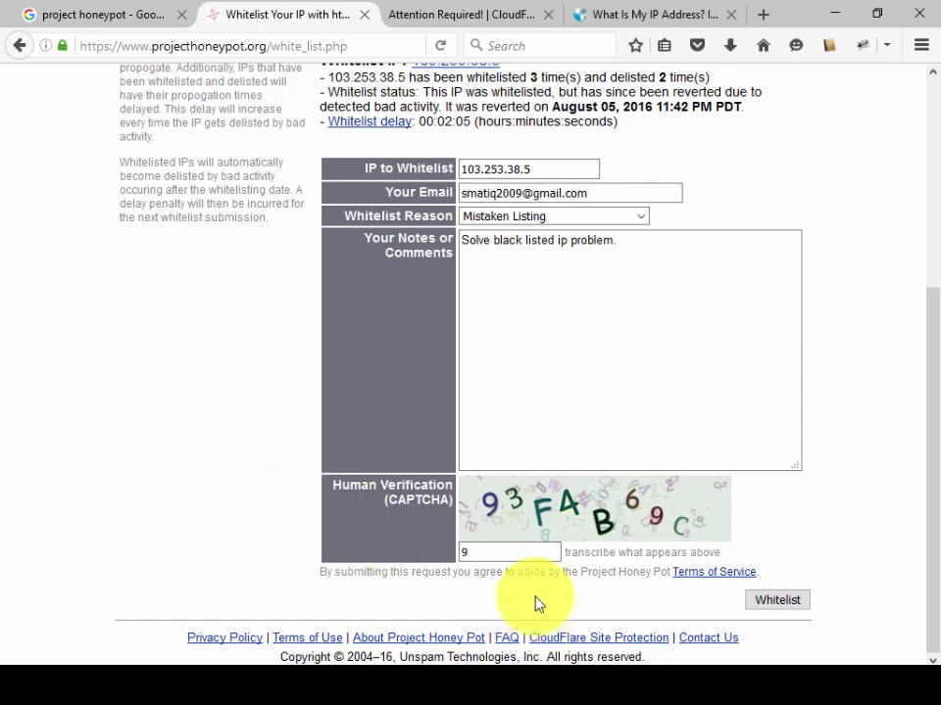
pyautogui.write('3F4B69C')
pyautogui.click(781, 604)
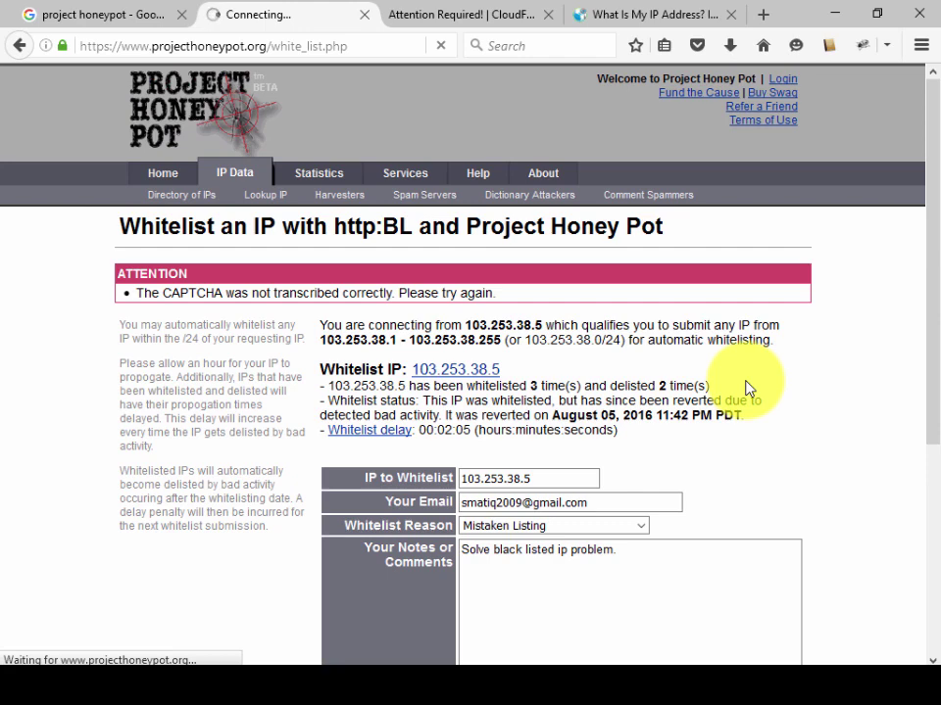
pyautogui.scroll(-3, 744, 388)
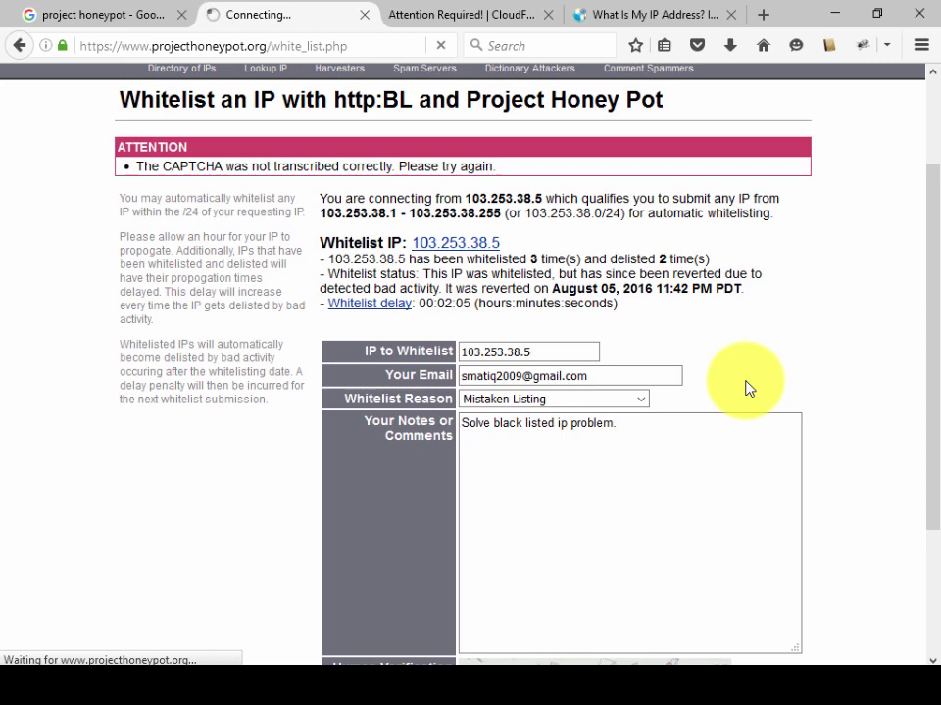
pyautogui.scroll(-3, 743, 387)
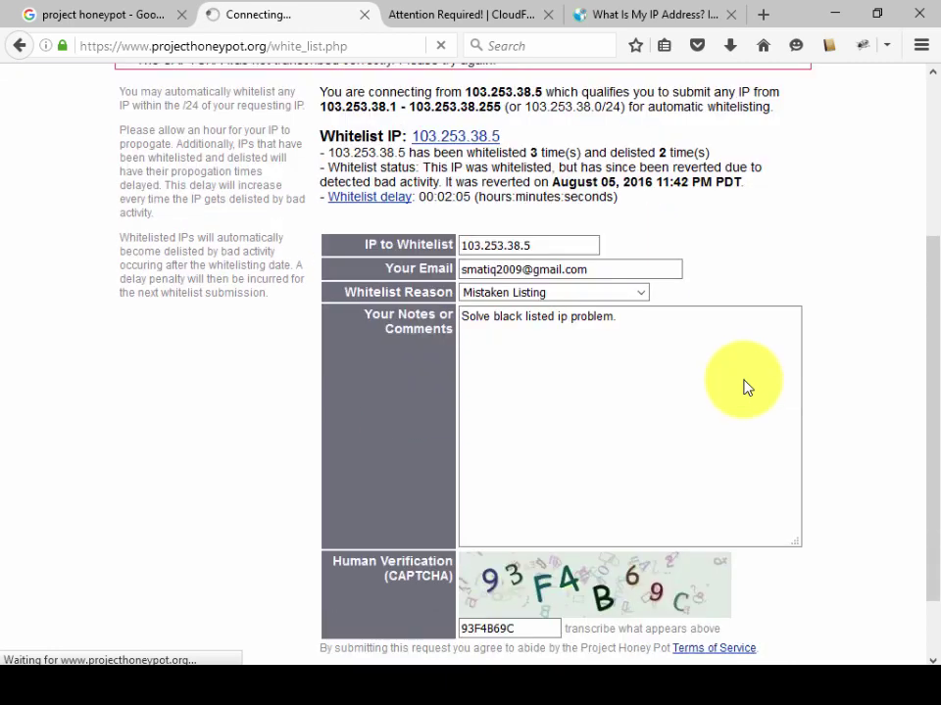